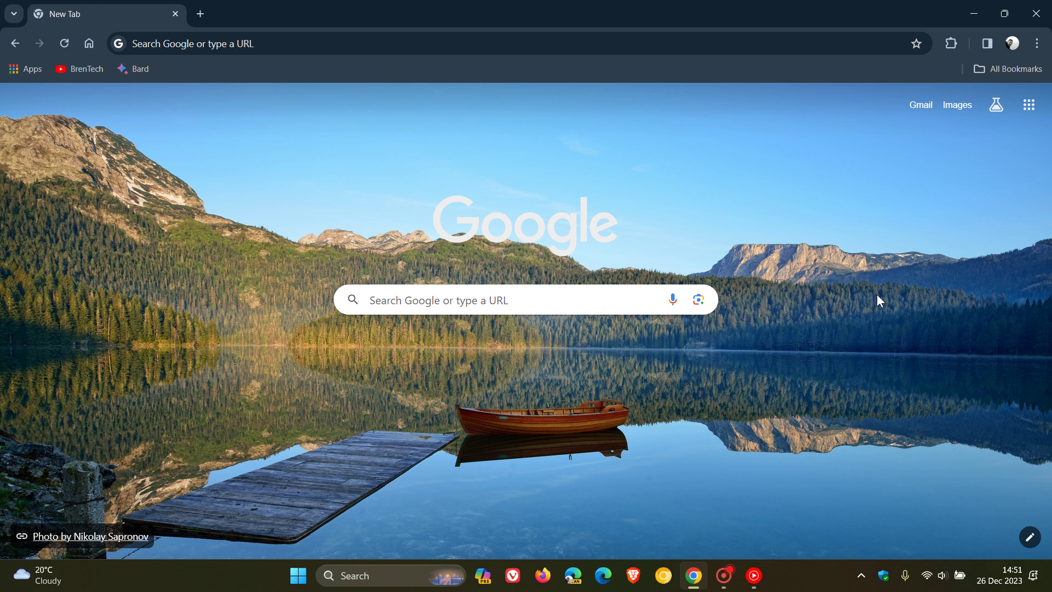
- Switch the side panel to Reading mode and open the BrenTech YouTube channel bookmark
{"action": "left_click", "coordinate": [987, 45]}
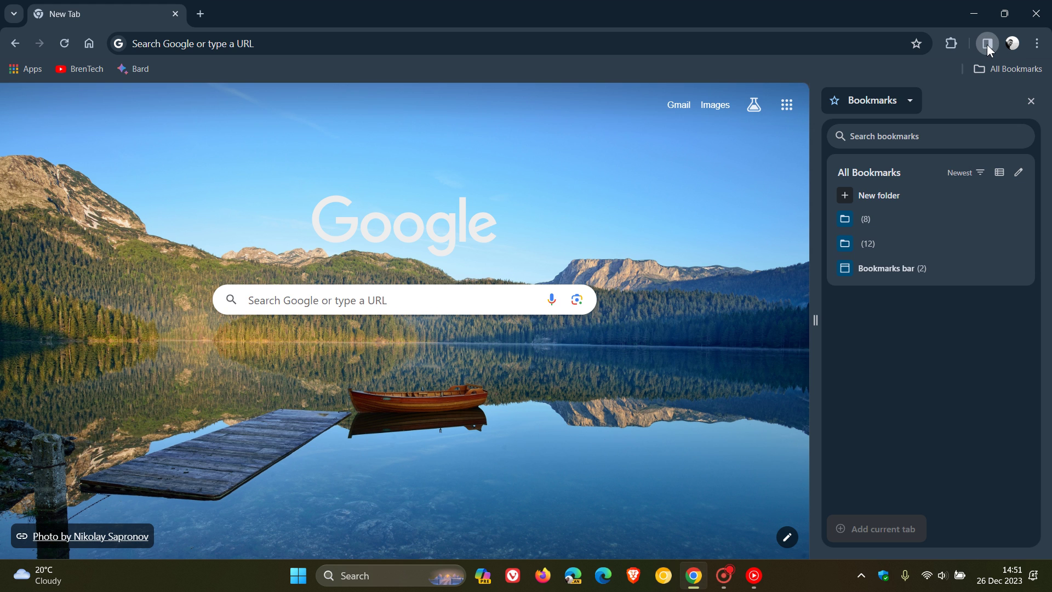
{"action": "left_click", "coordinate": [909, 99]}
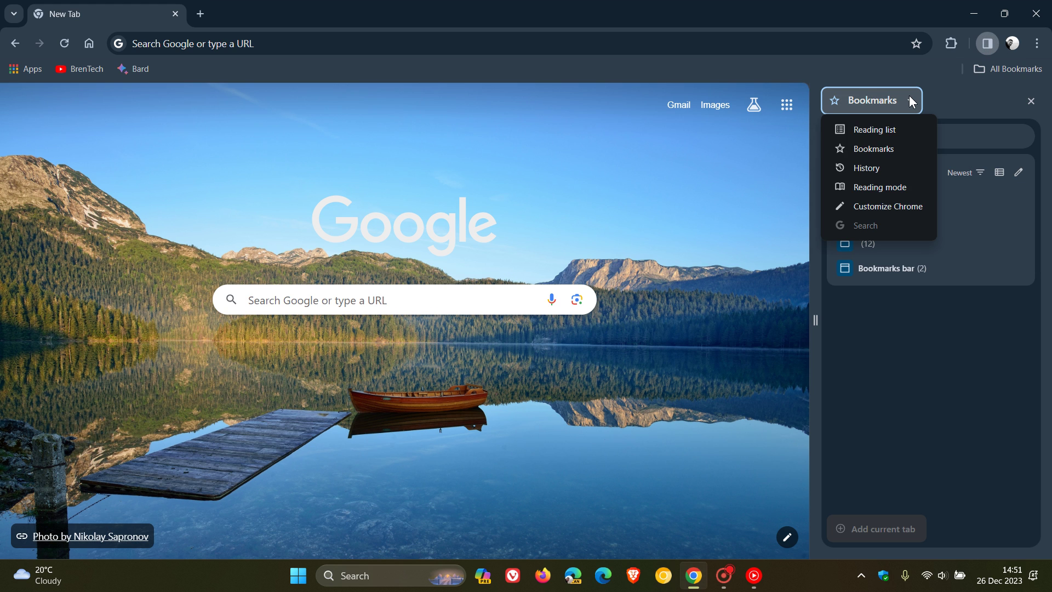
{"action": "left_click", "coordinate": [899, 188]}
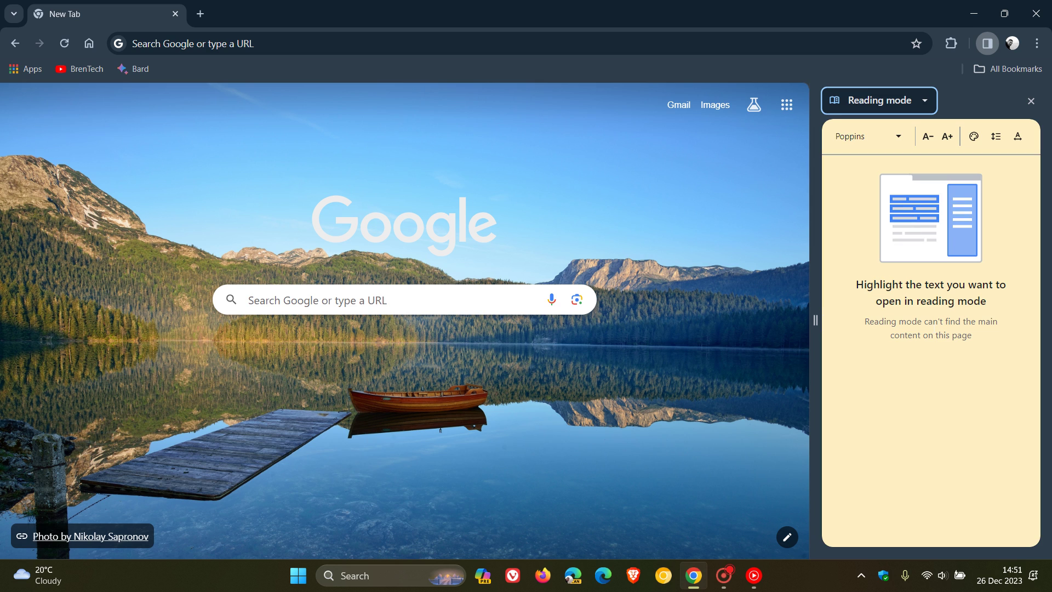
{"action": "left_click", "coordinate": [87, 71]}
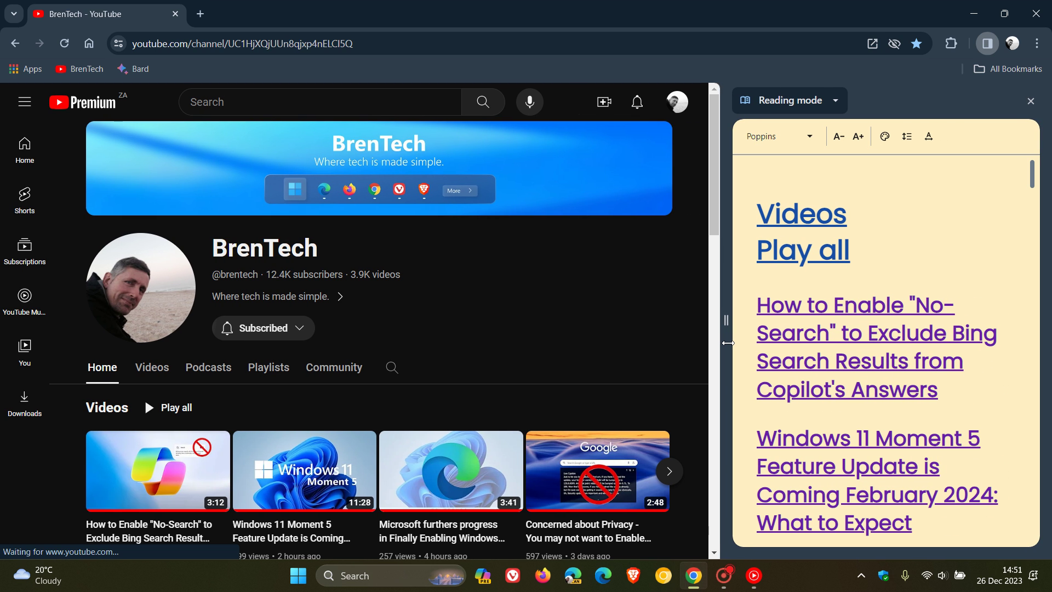
{"action": "scroll", "coordinate": [953, 234], "scroll_direction": "down", "scroll_amount": 2}
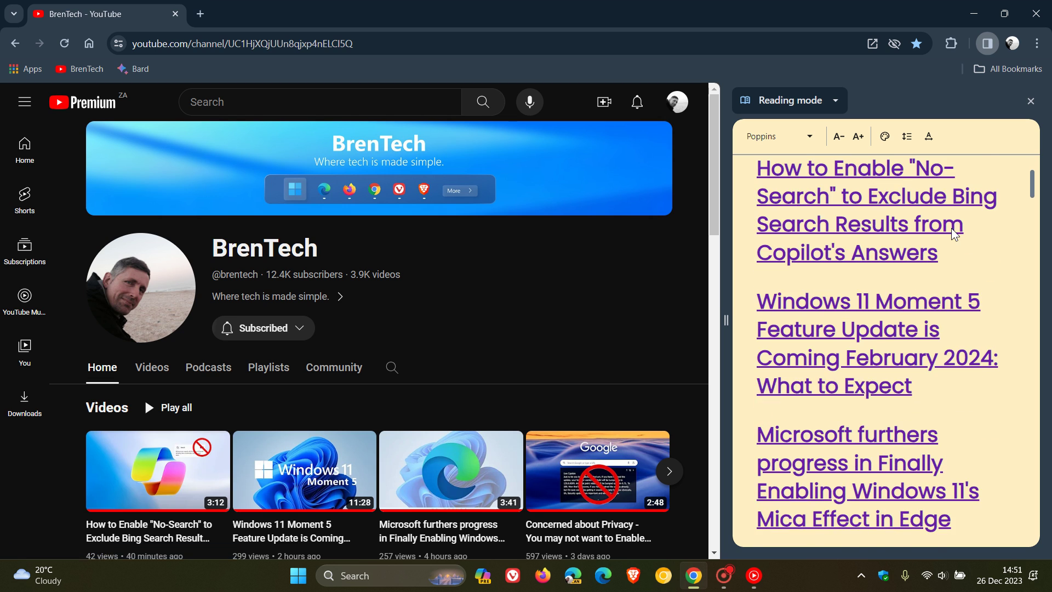
{"action": "scroll", "coordinate": [954, 234], "scroll_direction": "down", "scroll_amount": 2}
{"action": "scroll", "coordinate": [958, 235], "scroll_direction": "down", "scroll_amount": 2}
{"action": "scroll", "coordinate": [978, 255], "scroll_direction": "down", "scroll_amount": 2}
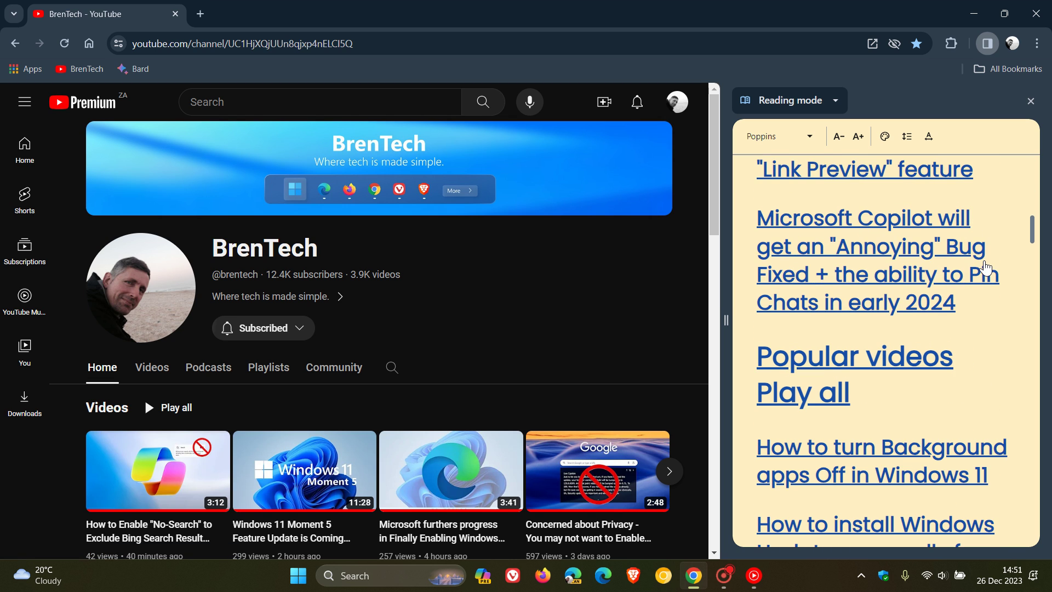
{"action": "scroll", "coordinate": [984, 266], "scroll_direction": "down", "scroll_amount": 2}
{"action": "scroll", "coordinate": [991, 277], "scroll_direction": "down", "scroll_amount": 2}
{"action": "scroll", "coordinate": [993, 286], "scroll_direction": "down", "scroll_amount": 2}
{"action": "scroll", "coordinate": [993, 286], "scroll_direction": "up", "scroll_amount": 3}
{"action": "scroll", "coordinate": [991, 288], "scroll_direction": "up", "scroll_amount": 3}
{"action": "scroll", "coordinate": [991, 287], "scroll_direction": "up", "scroll_amount": 3}
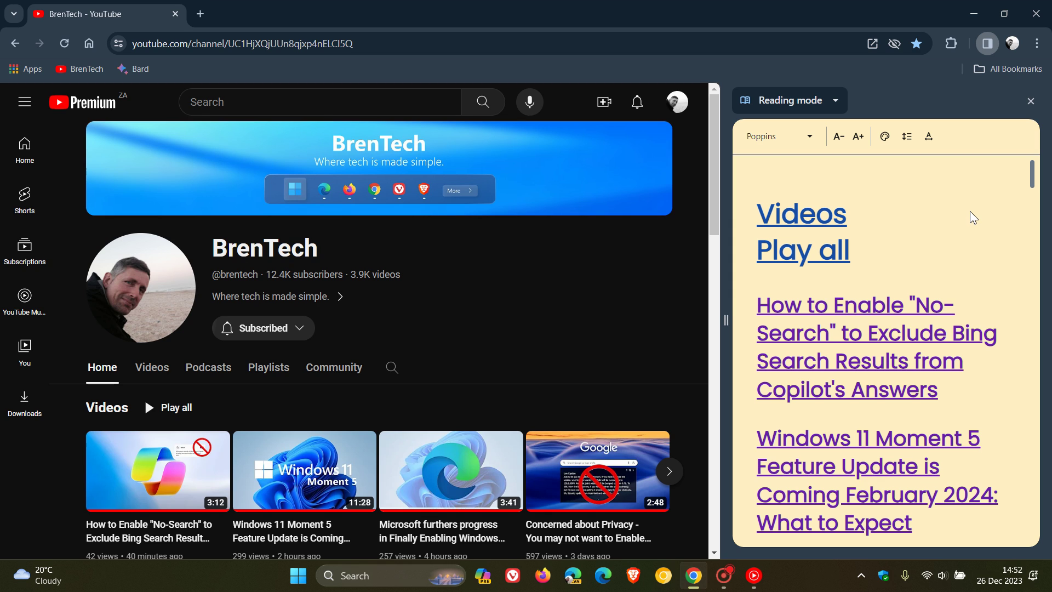
- Open the side panel's view dropdown while viewing the BrenTech channel in Reading mode
{"action": "left_click", "coordinate": [836, 102]}
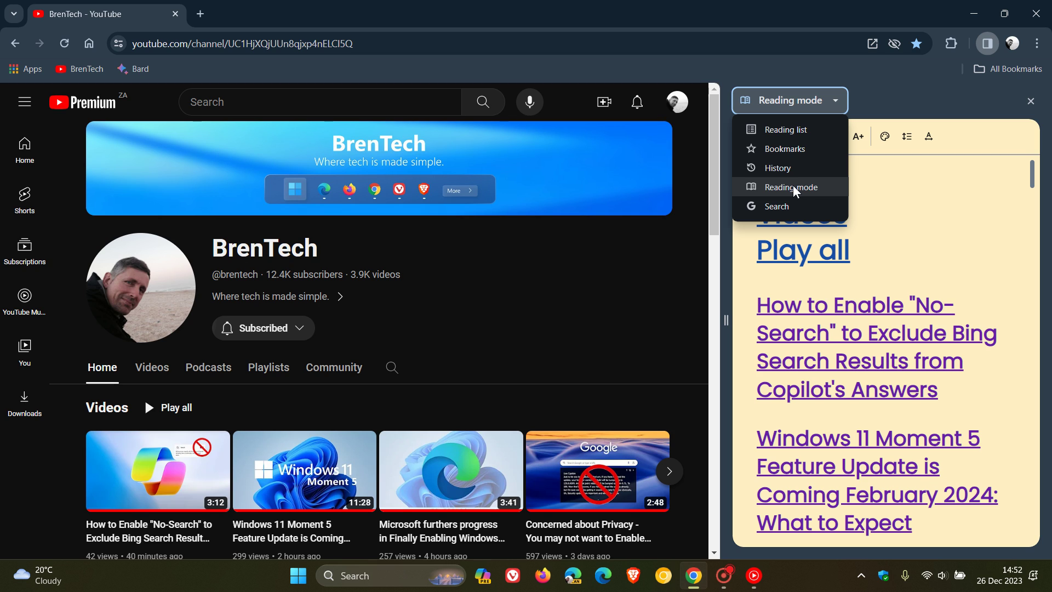
- Open a channel link with 'Open in reading mode', close that panel, then right-click the page again
{"action": "left_click", "coordinate": [1031, 101]}
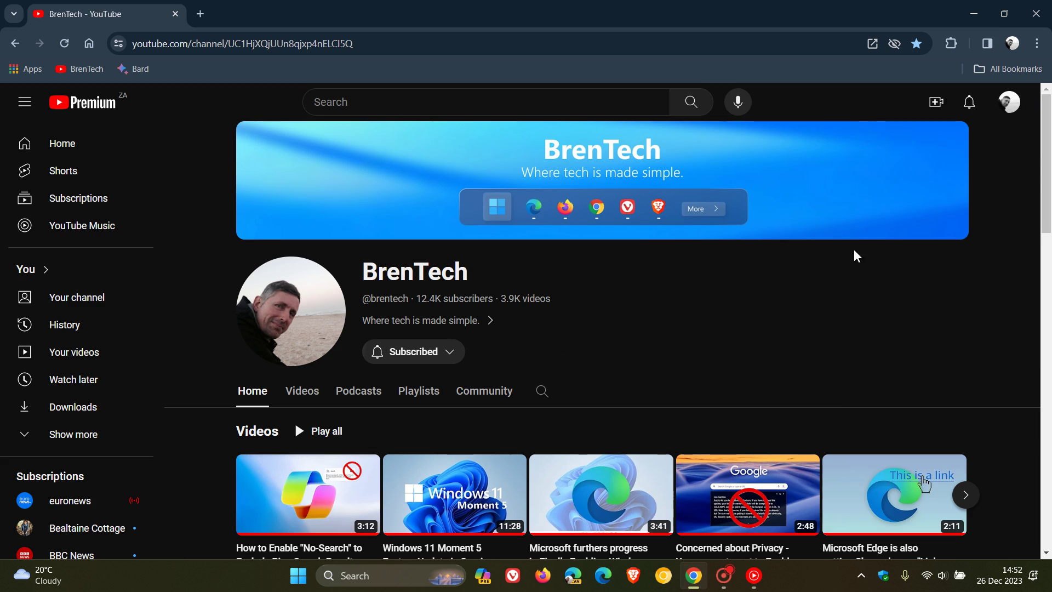
{"action": "right_click", "coordinate": [608, 275]}
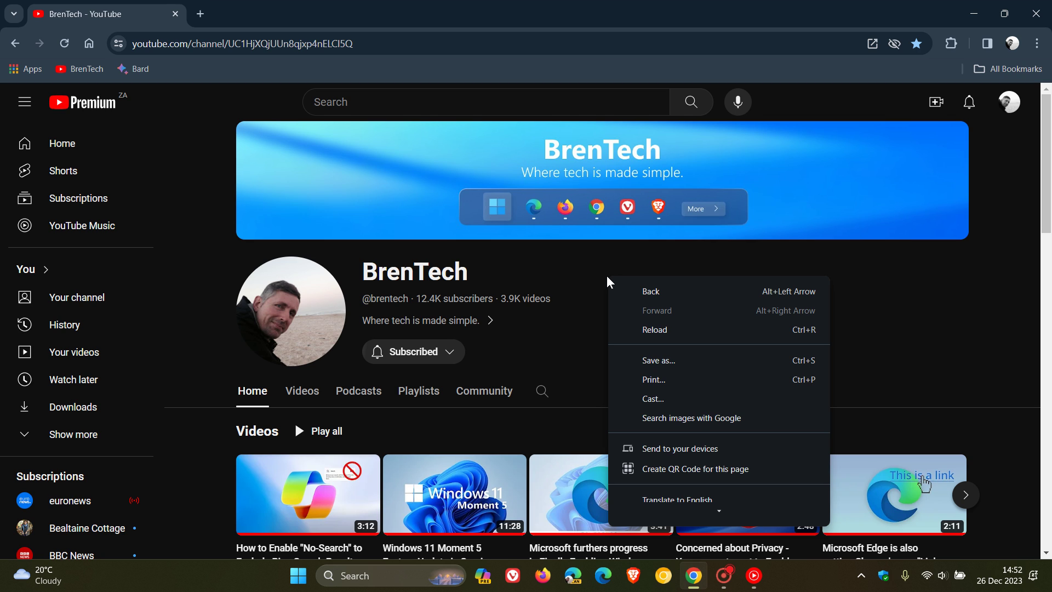
{"action": "right_click", "coordinate": [583, 323]}
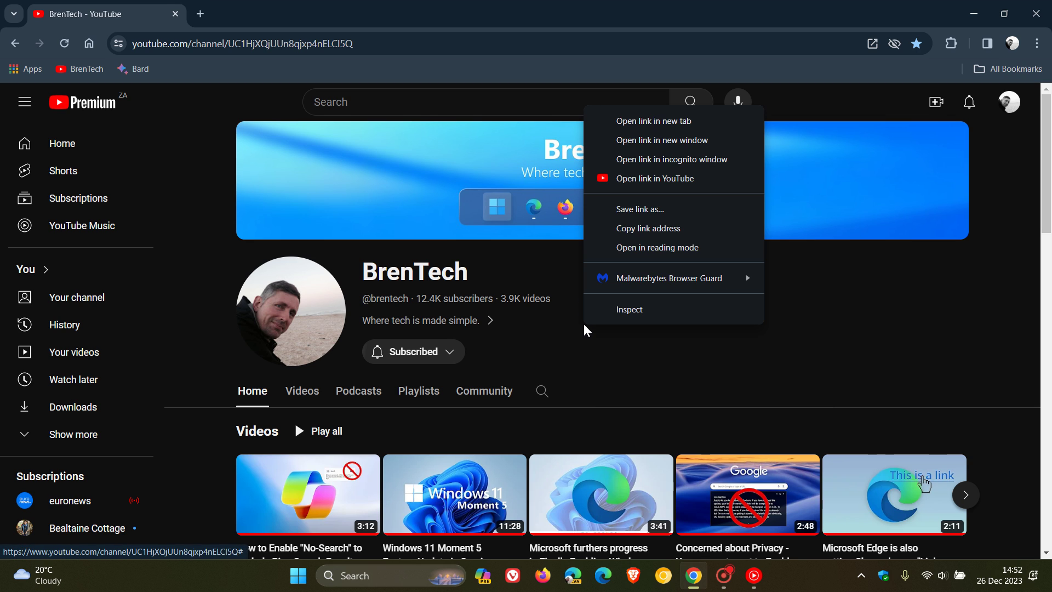
{"action": "left_click", "coordinate": [668, 251]}
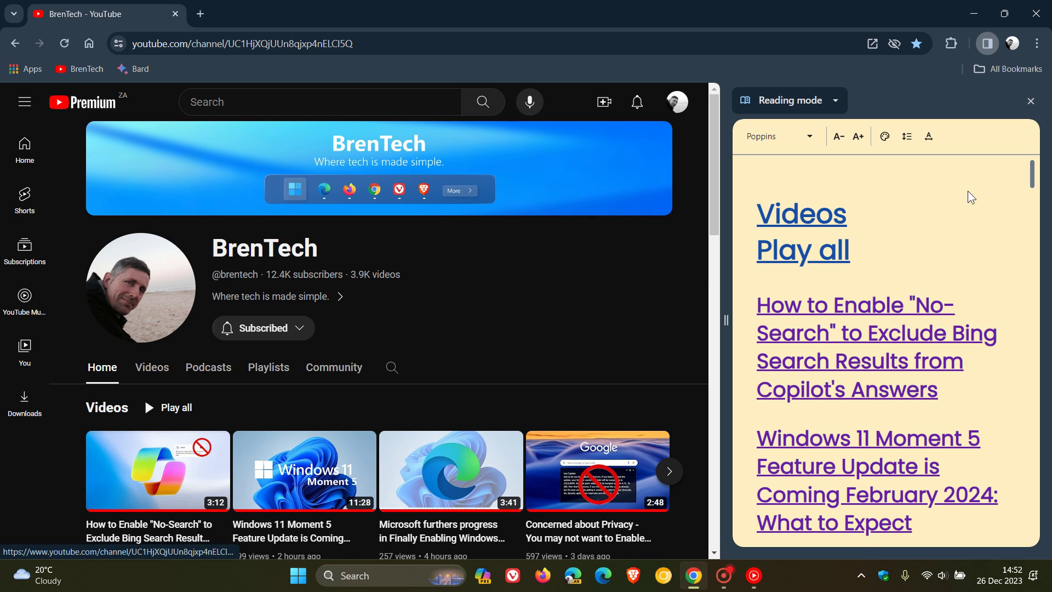
{"action": "left_click", "coordinate": [1032, 100]}
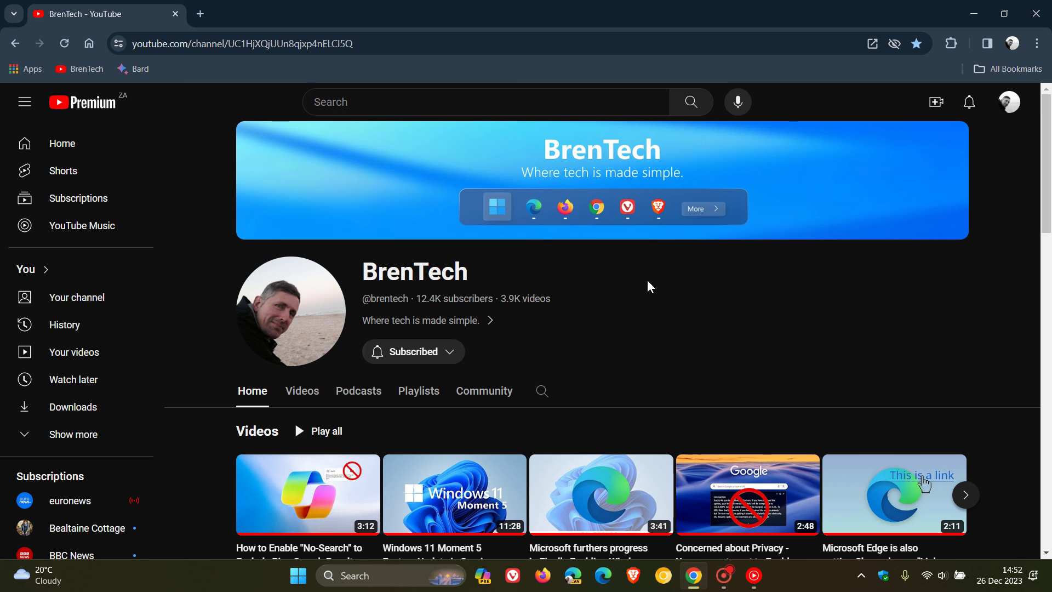
{"action": "right_click", "coordinate": [641, 337]}
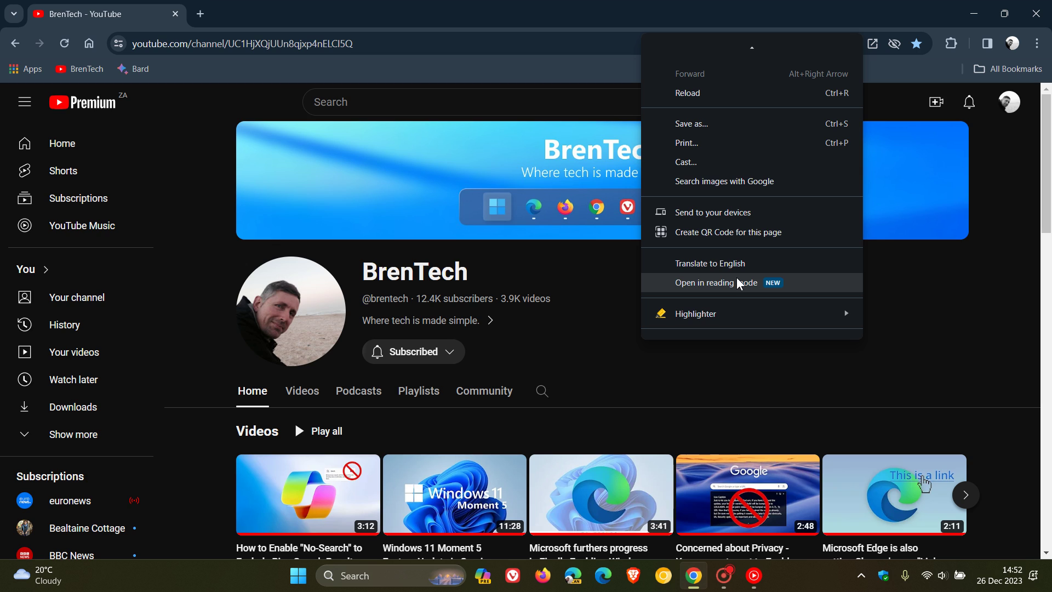
- Click an empty spot on the BrenTech page to dismiss the right-click menu
{"action": "left_click", "coordinate": [627, 378]}
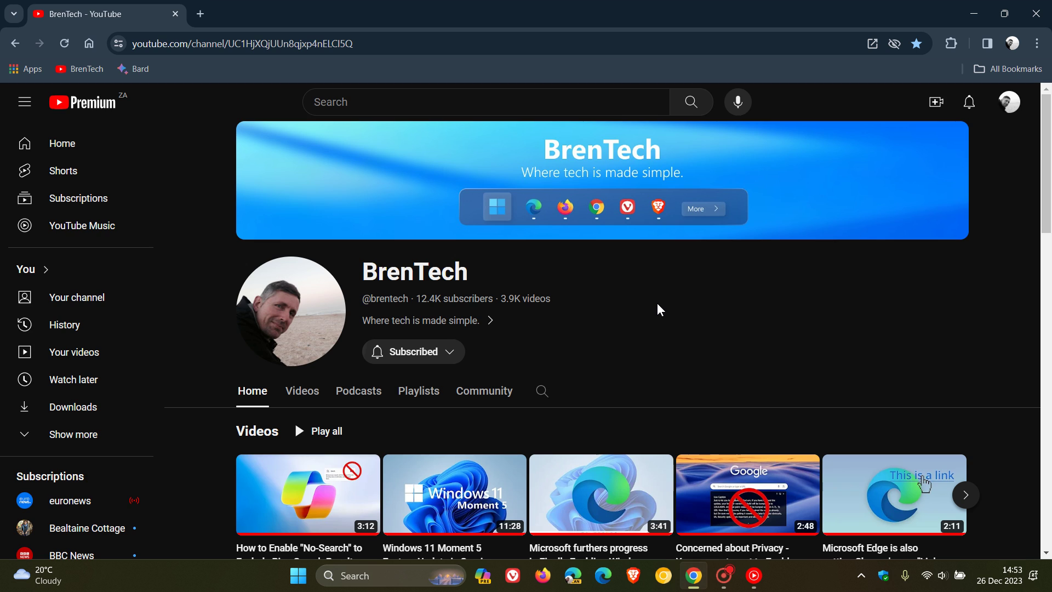
- On chrome://flags, set the Reading Mode flag (found by searching 'reading') to Disabled
{"action": "key", "text": "ctrl+l"}
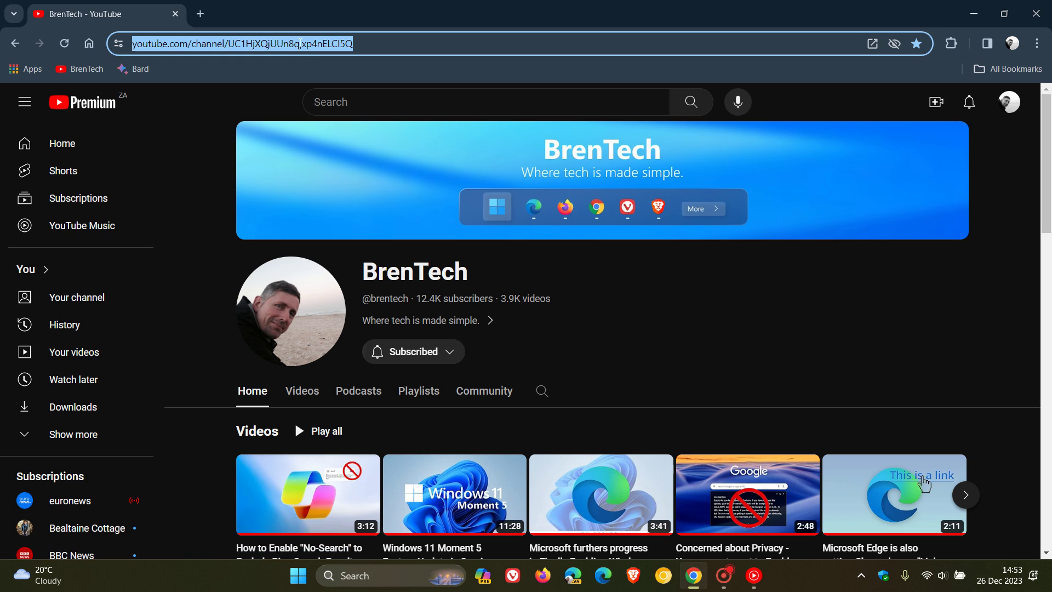
{"action": "type", "text": "cf"}
{"action": "key", "text": "Return"}
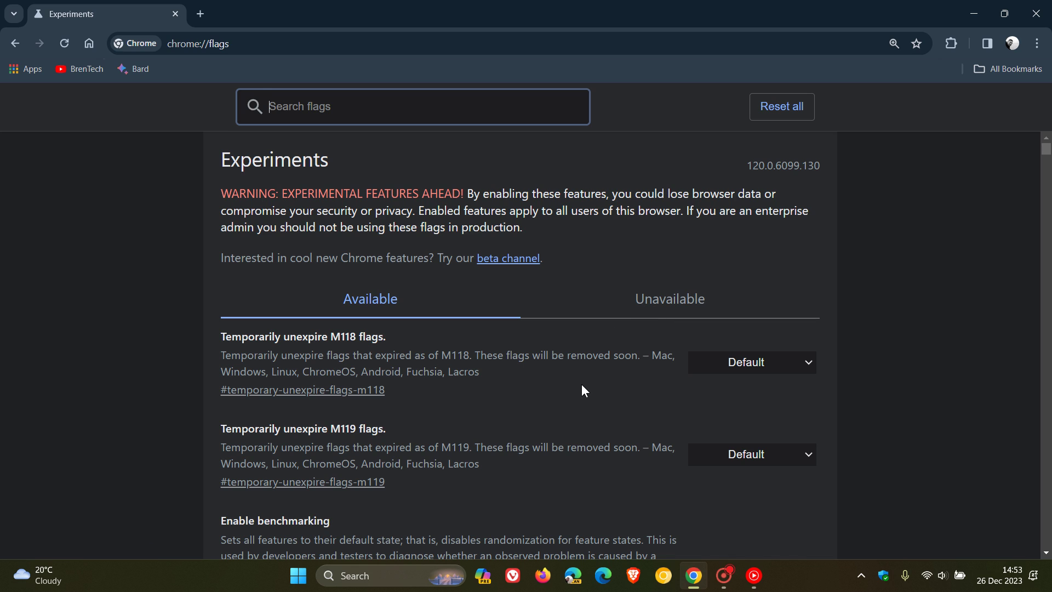
{"action": "type", "text": "read"}
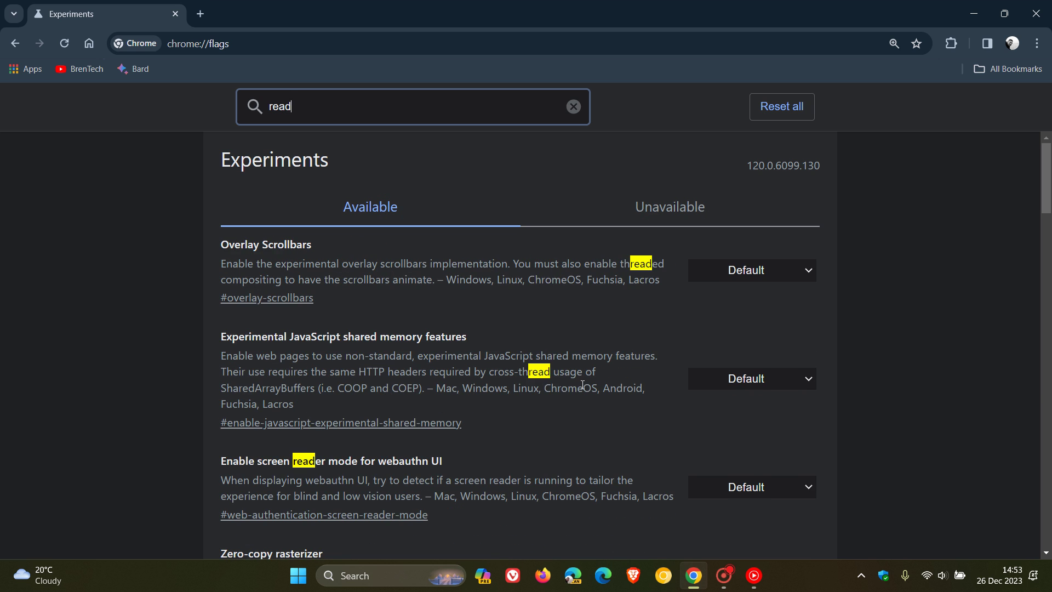
{"action": "type", "text": "ing"}
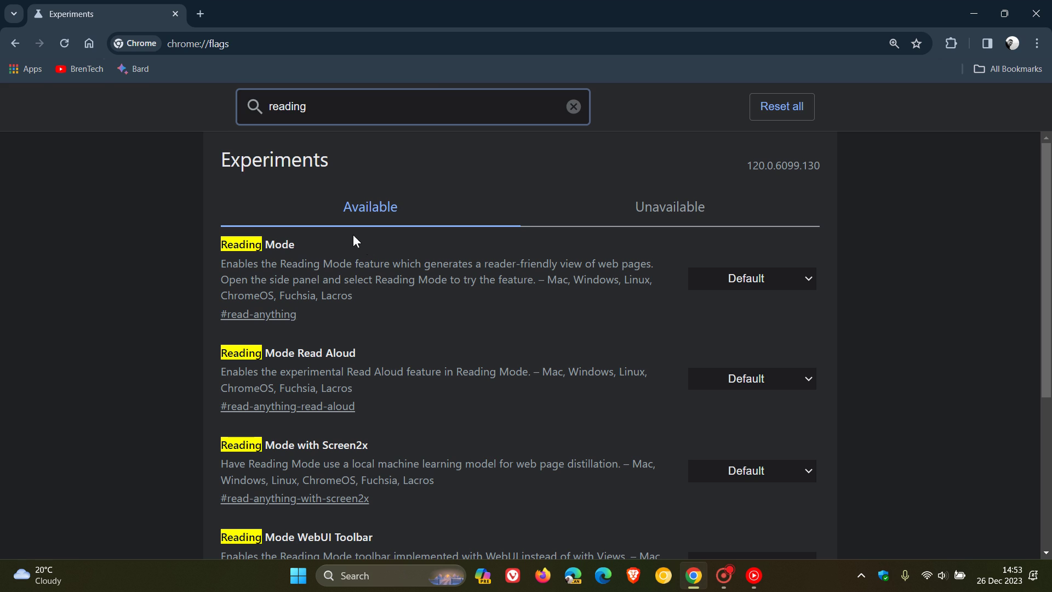
{"action": "left_click", "coordinate": [746, 280]}
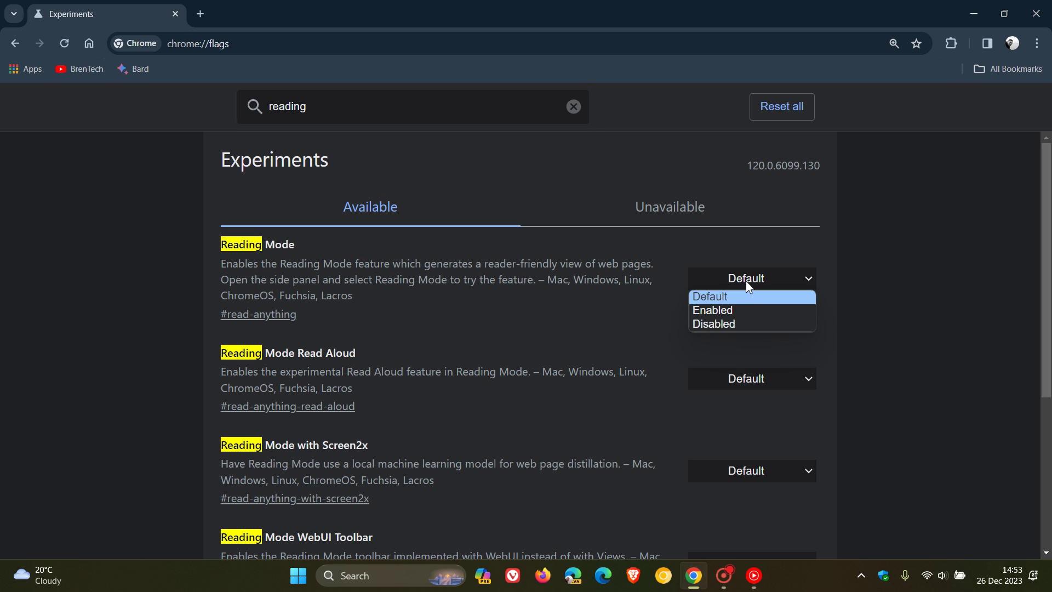
{"action": "left_click", "coordinate": [744, 324]}
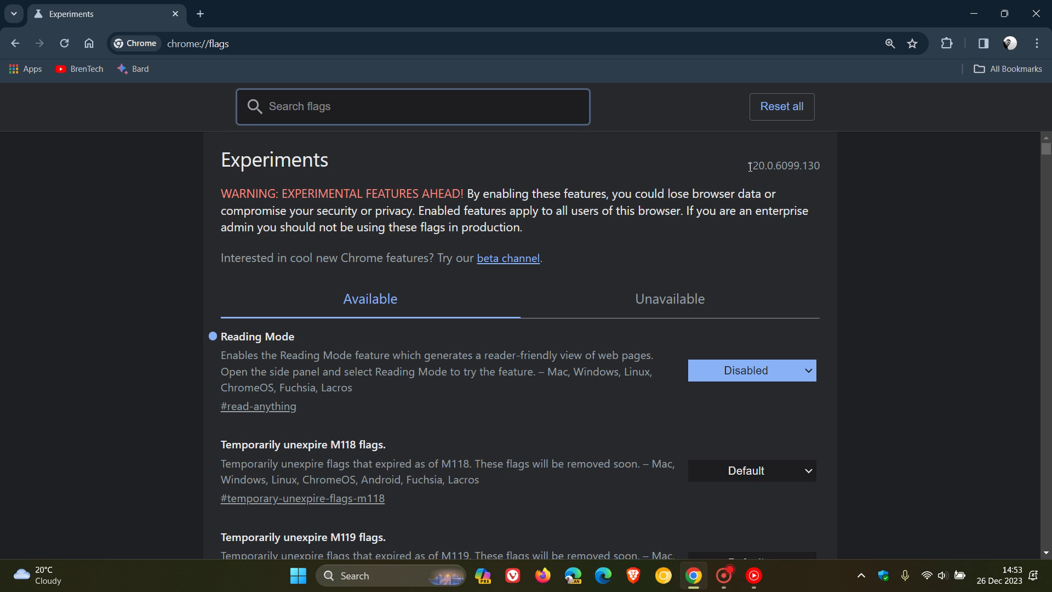
- Confirm Reading mode is missing from the side panel's view list, then reopen the BrenTech channel
{"action": "left_click_drag", "start_coordinate": [749, 166], "coordinate": [766, 166]}
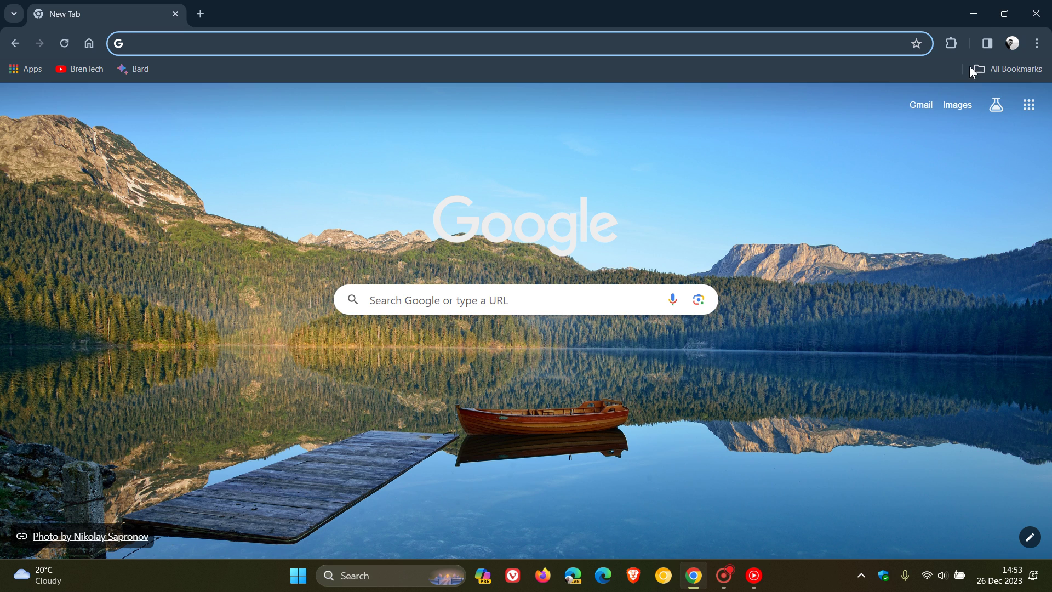
{"action": "left_click", "coordinate": [986, 43]}
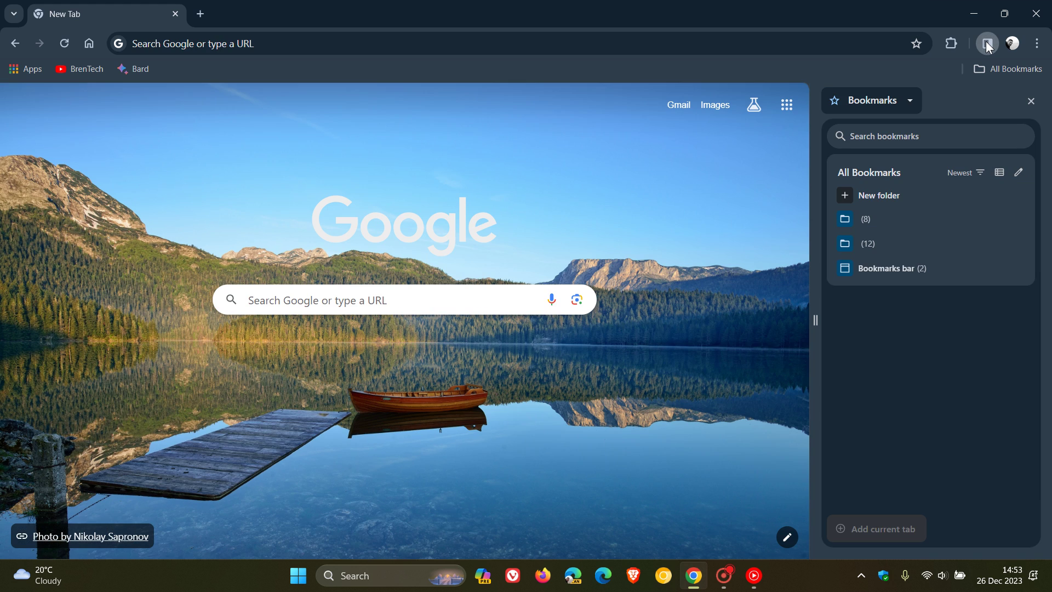
{"action": "left_click", "coordinate": [909, 101]}
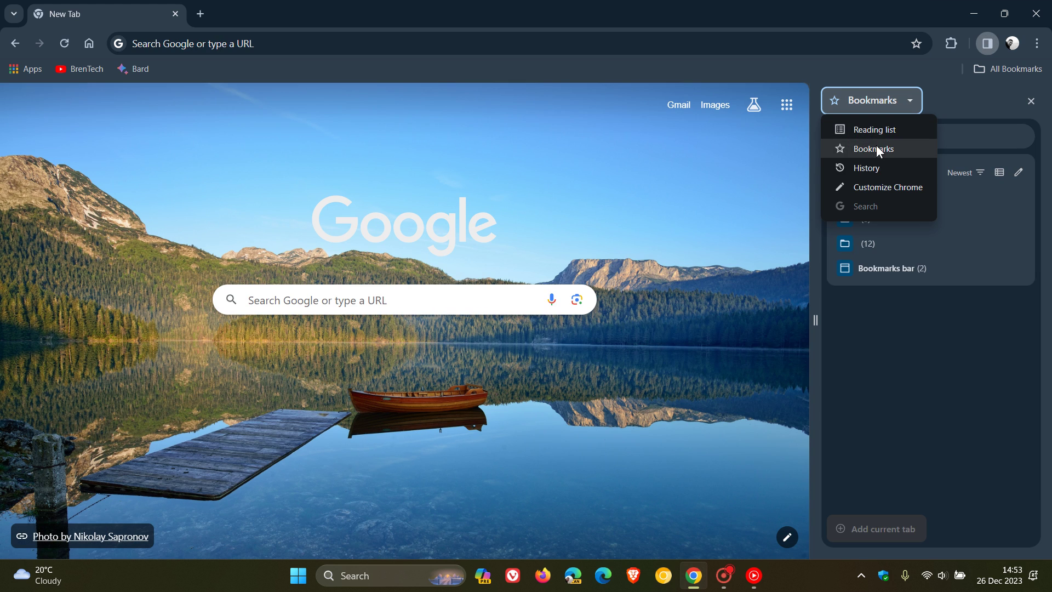
{"action": "left_click", "coordinate": [568, 189]}
{"action": "left_click", "coordinate": [88, 68]}
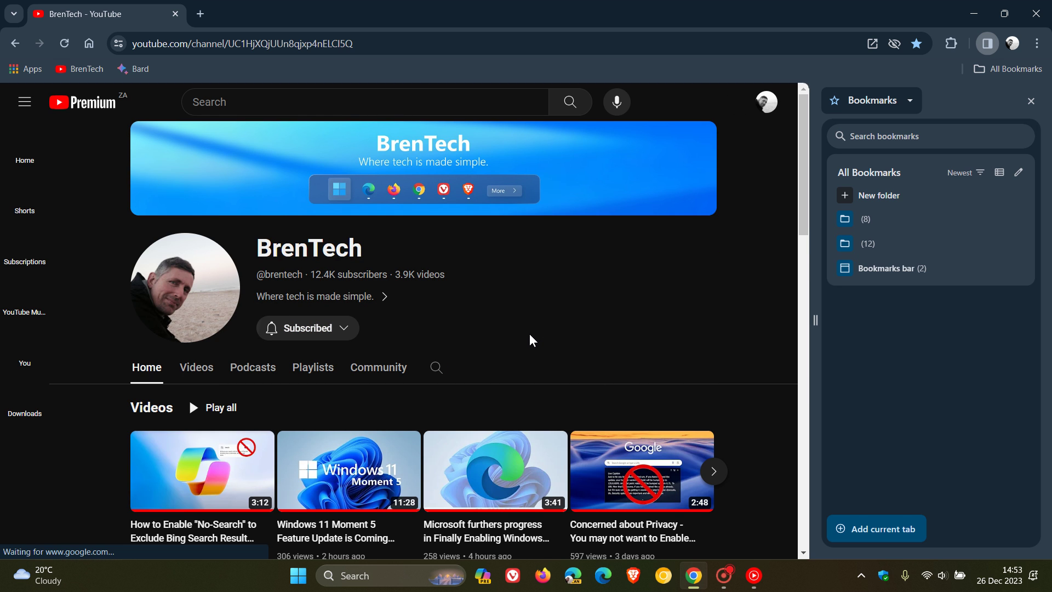
- Confirm the BrenTech page and channel-link right-click menus lack Reading mode, then close the bookmarks panel
{"action": "right_click", "coordinate": [530, 334]}
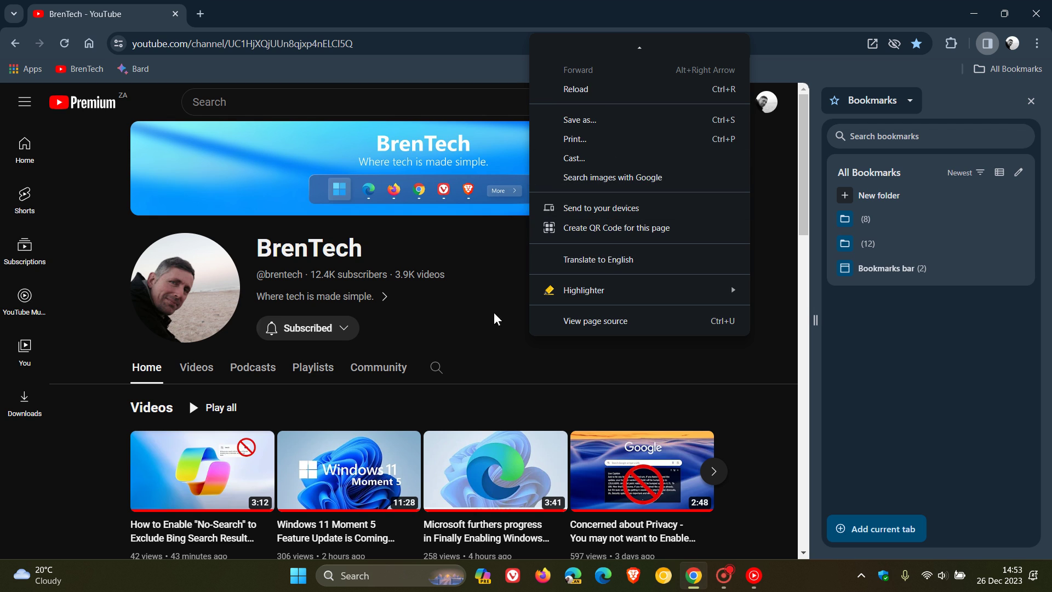
{"action": "right_click", "coordinate": [479, 303]}
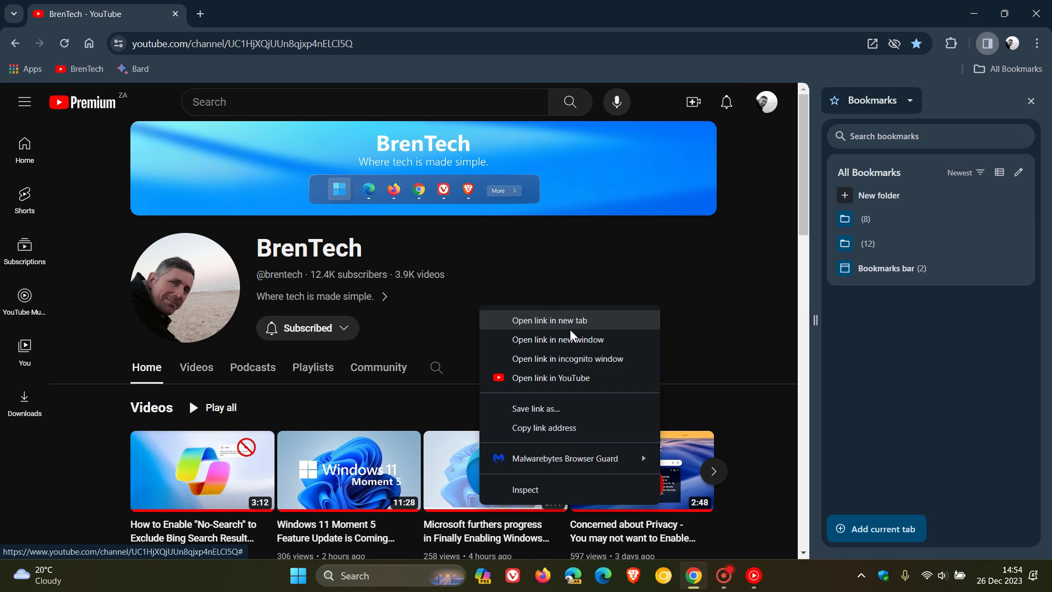
{"action": "left_click", "coordinate": [699, 279]}
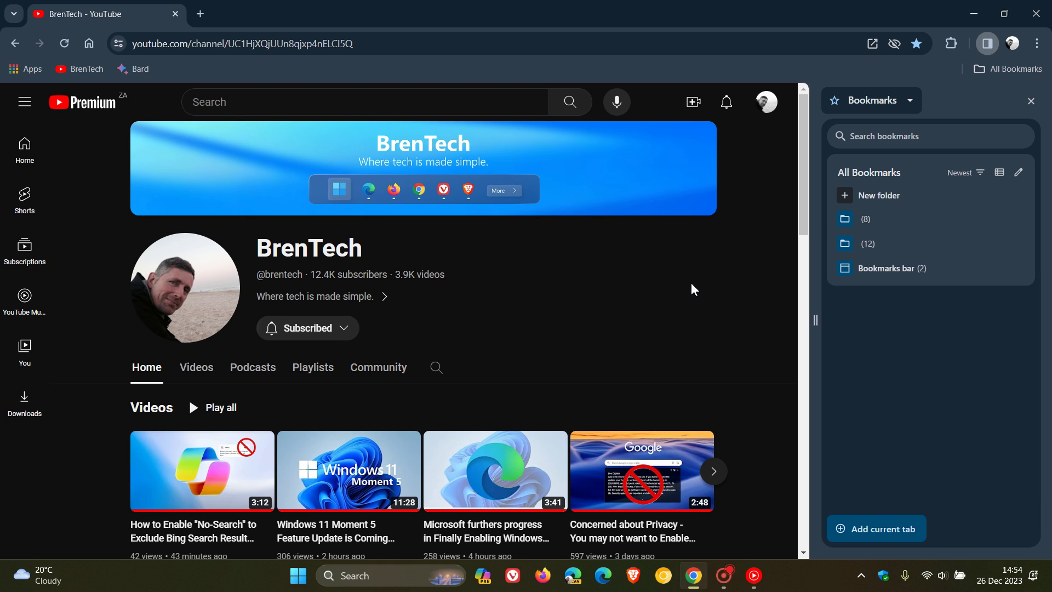
{"action": "left_click", "coordinate": [1031, 101]}
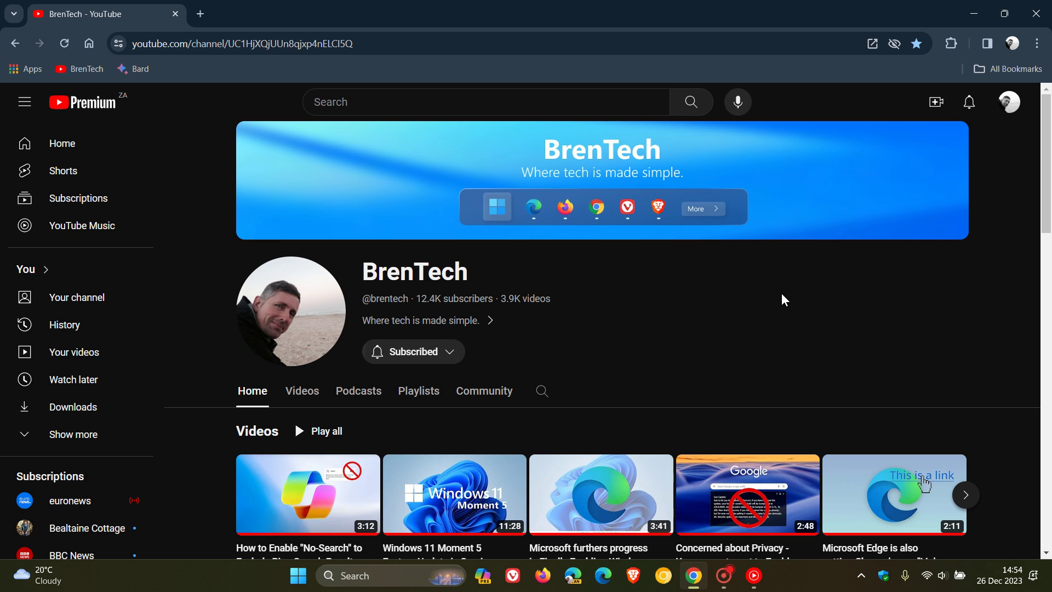
- Right-click the BrenTech page to confirm its menu has no 'Open in reading mode' entry
{"action": "right_click", "coordinate": [651, 359]}
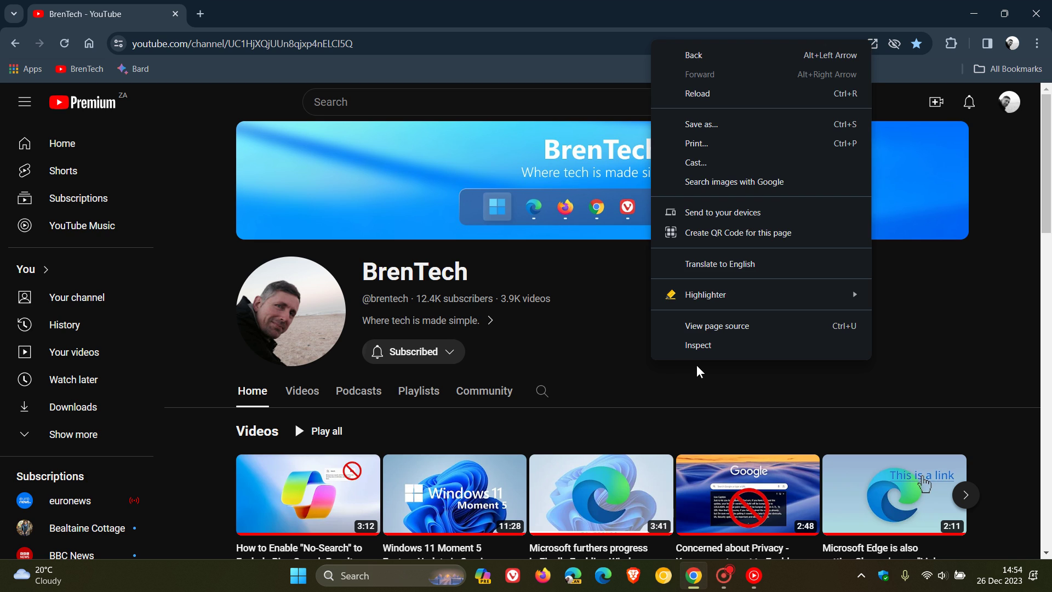
{"action": "right_click", "coordinate": [596, 349]}
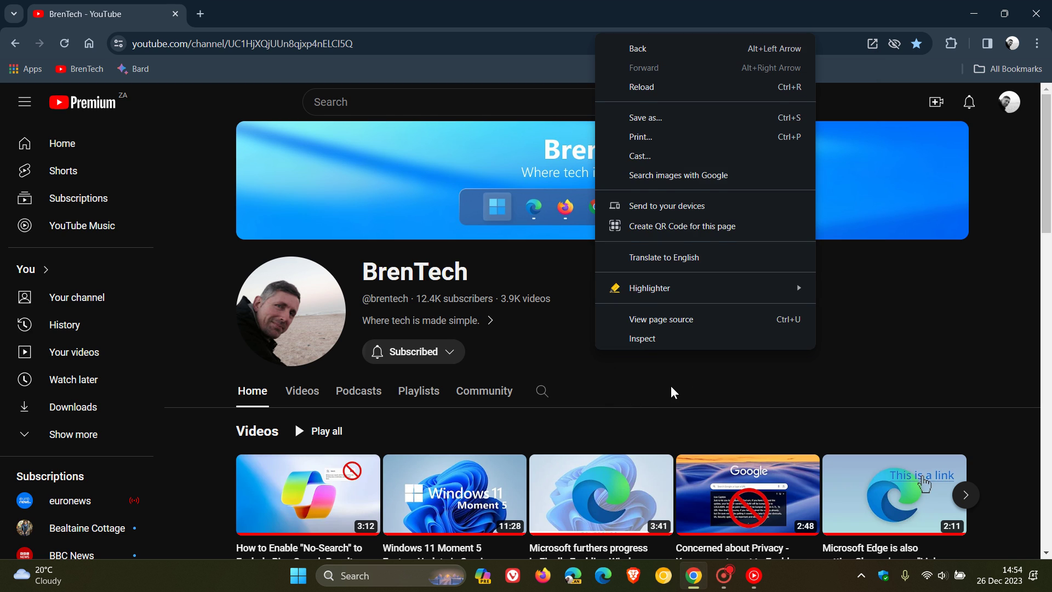